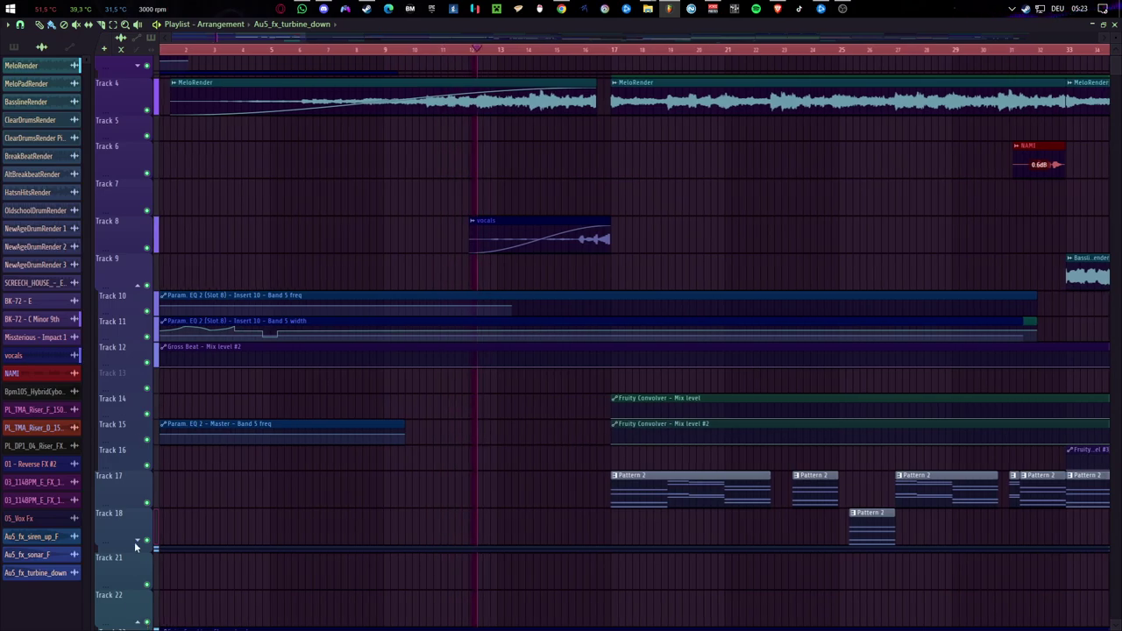
- Collapse the track groups under Track 9 and Track 22 in the playlist
left_click(140, 287)
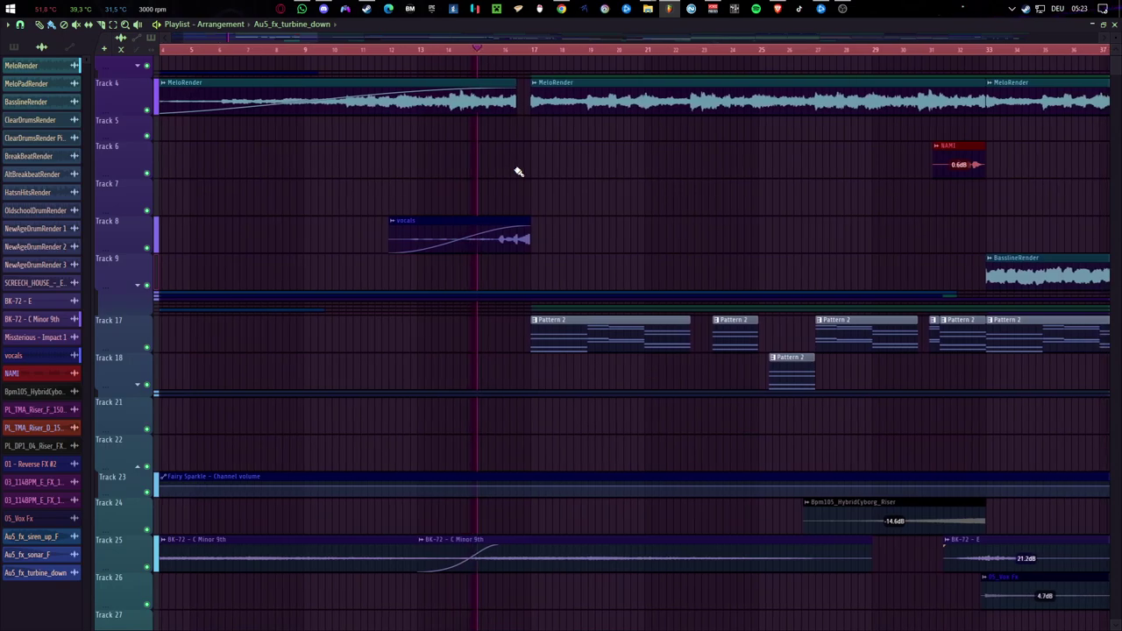
left_click(139, 467)
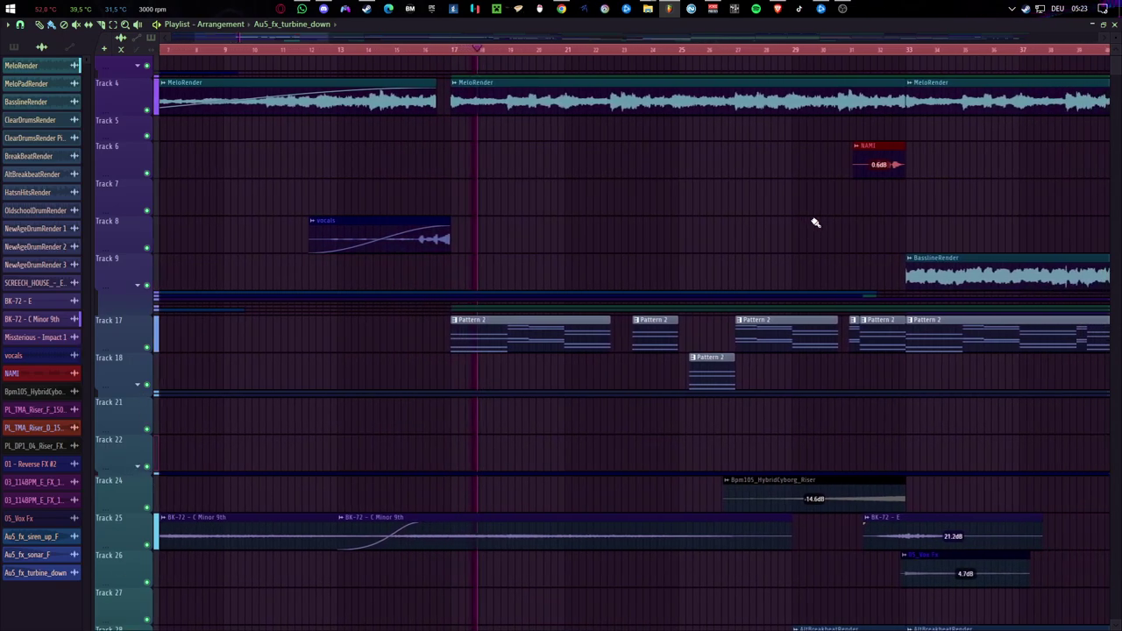
- Review the playlist tracks during playback, briefly expanding the automation tracks grouped under Track 9
scroll(815, 223, "down", 3)
scroll(815, 223, "up", 3)
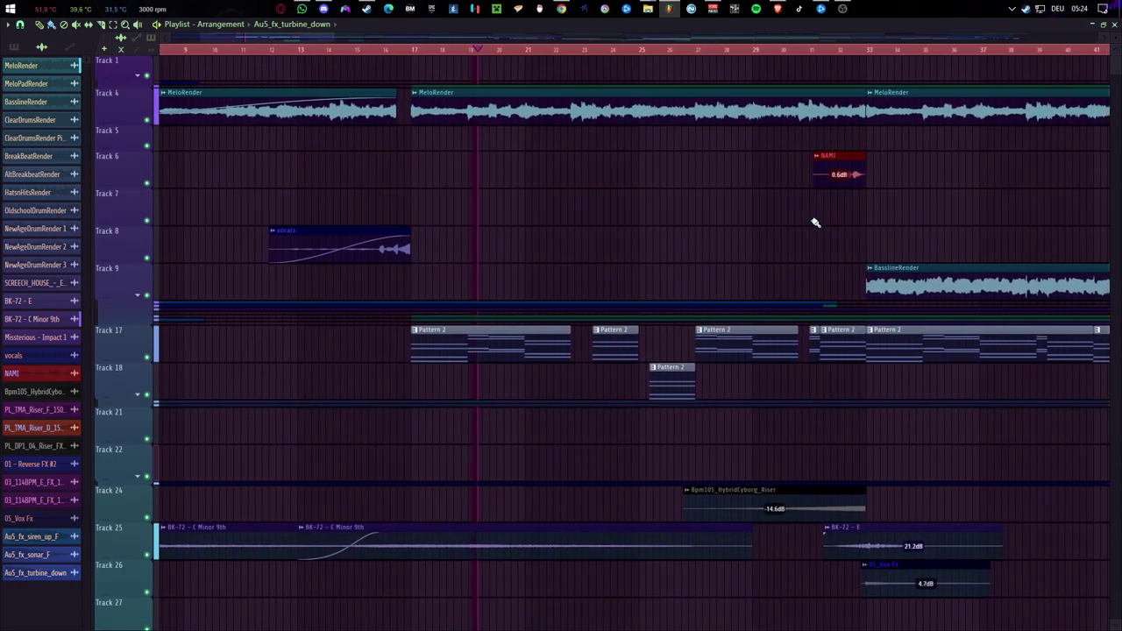
scroll(815, 222, "down", 1)
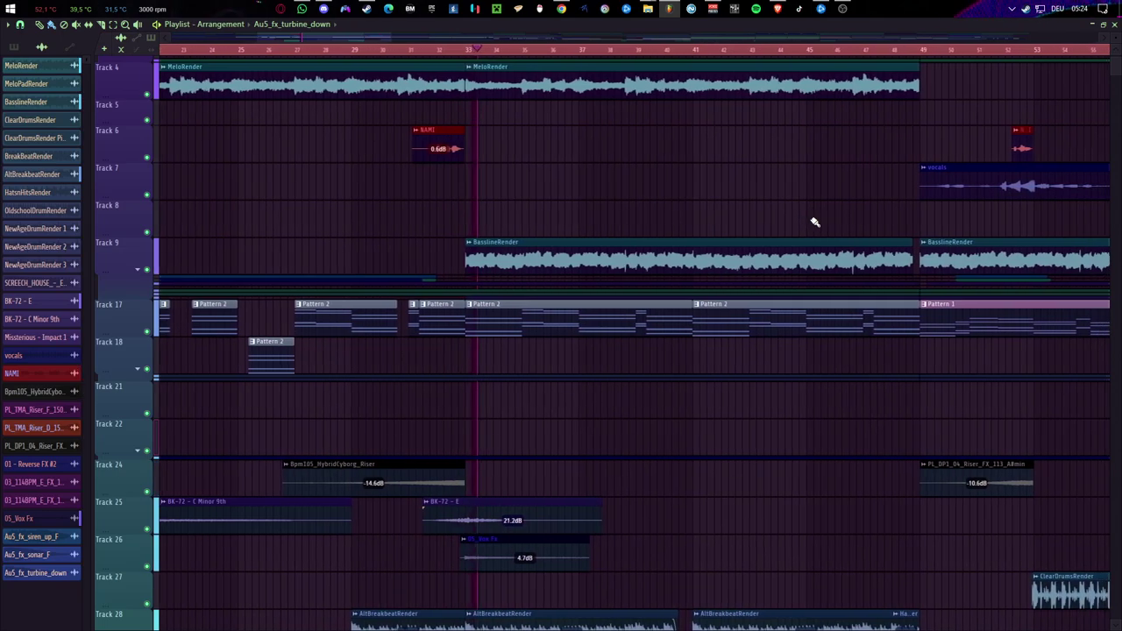
scroll(815, 222, "down", 1)
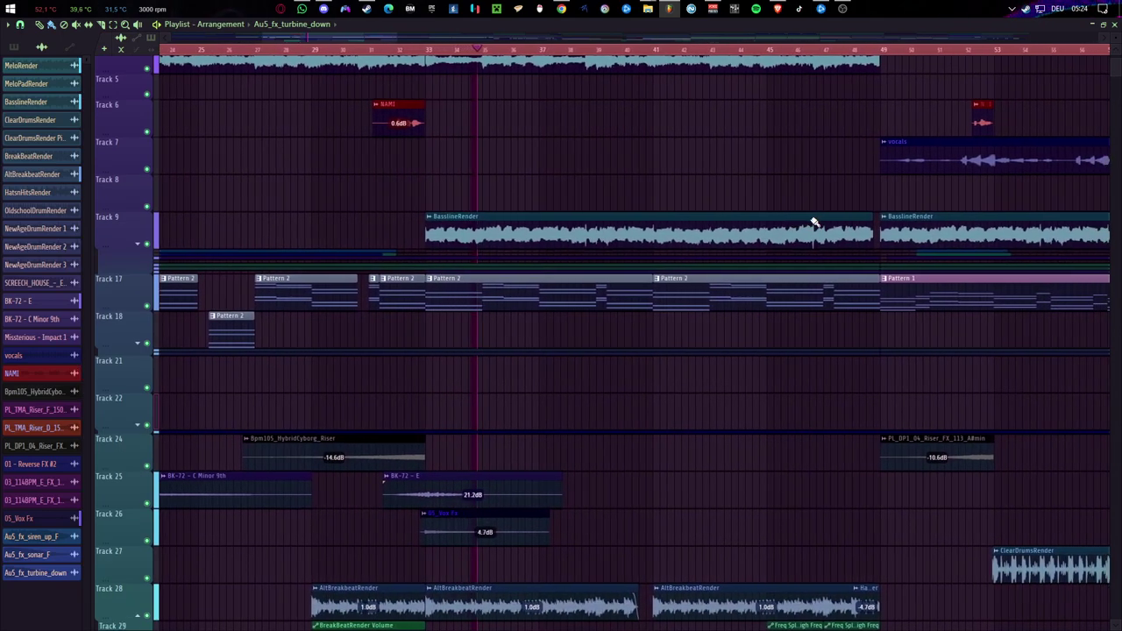
scroll(815, 221, "up", 2)
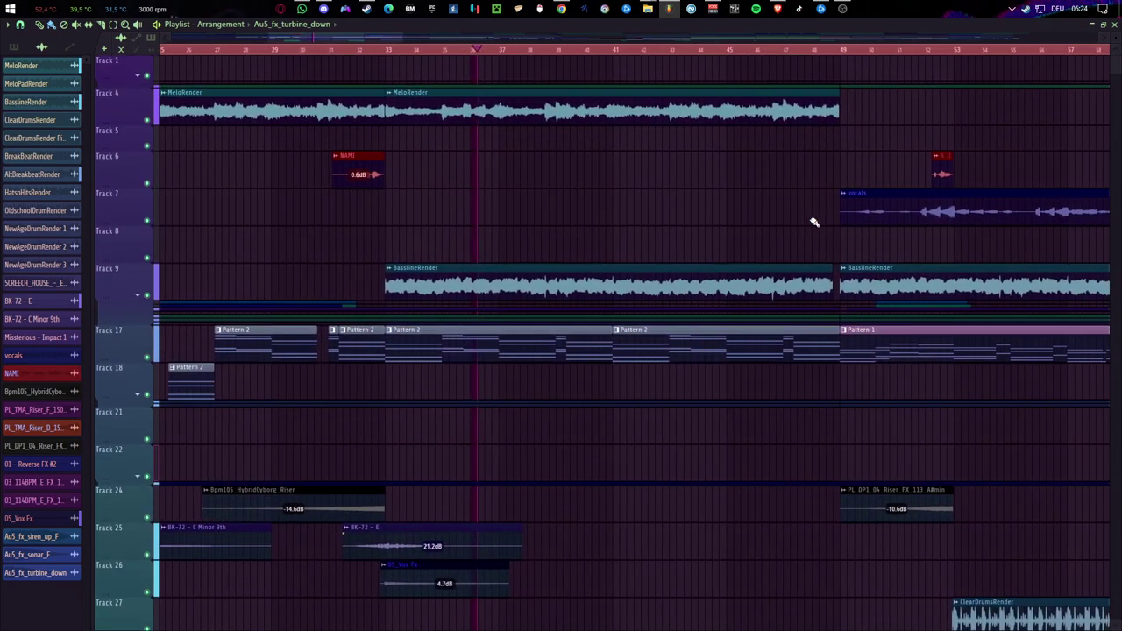
left_click(141, 298)
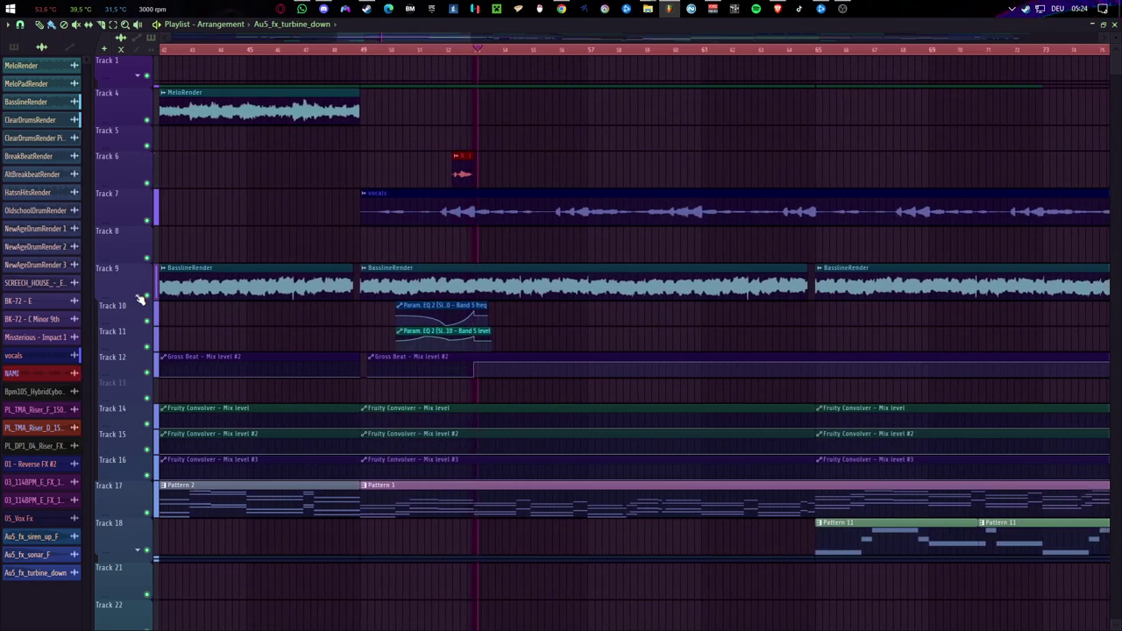
left_click(140, 299)
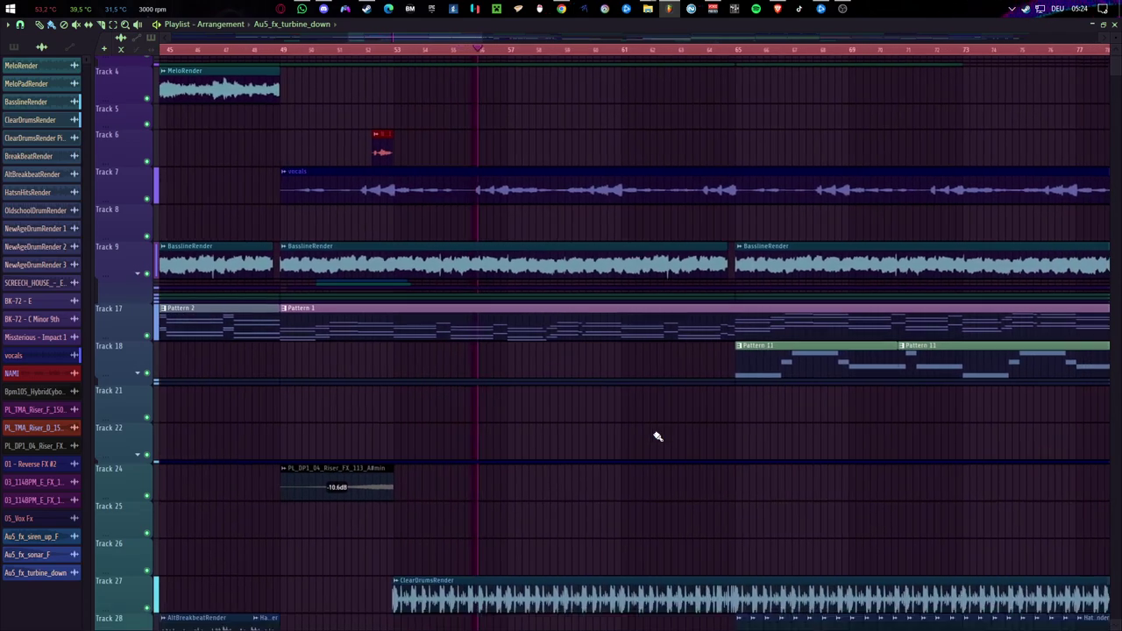
scroll(658, 436, "down", 2)
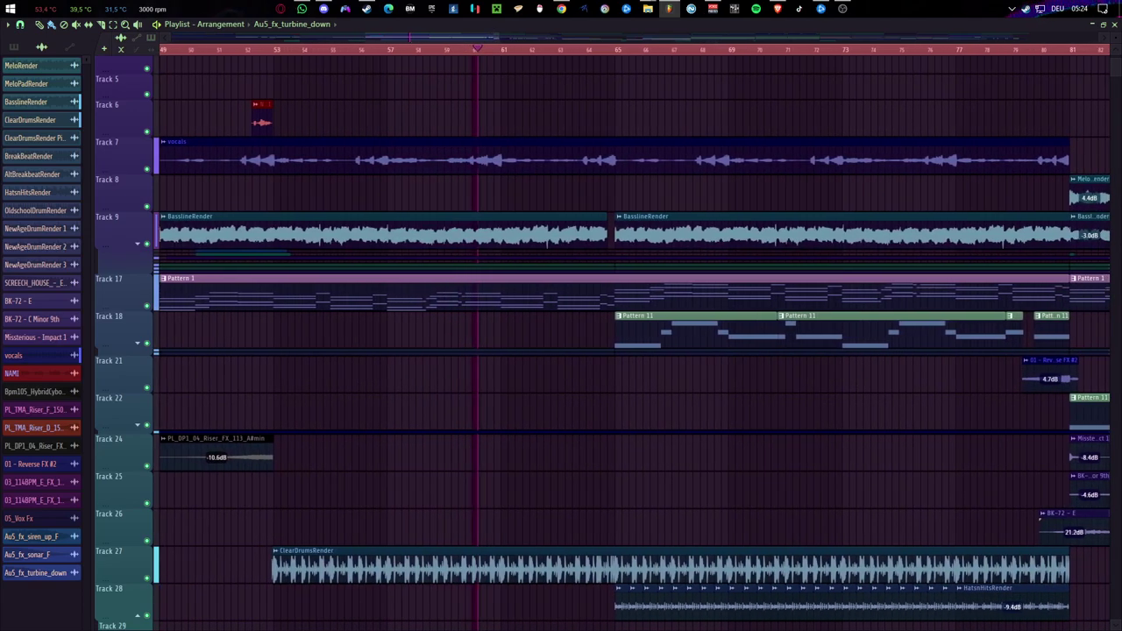
- Show the mixer and examine the effect chains of Insert 1 and Insert 10, including Insert 10's Fruity parametric EQ 2
key("F9")
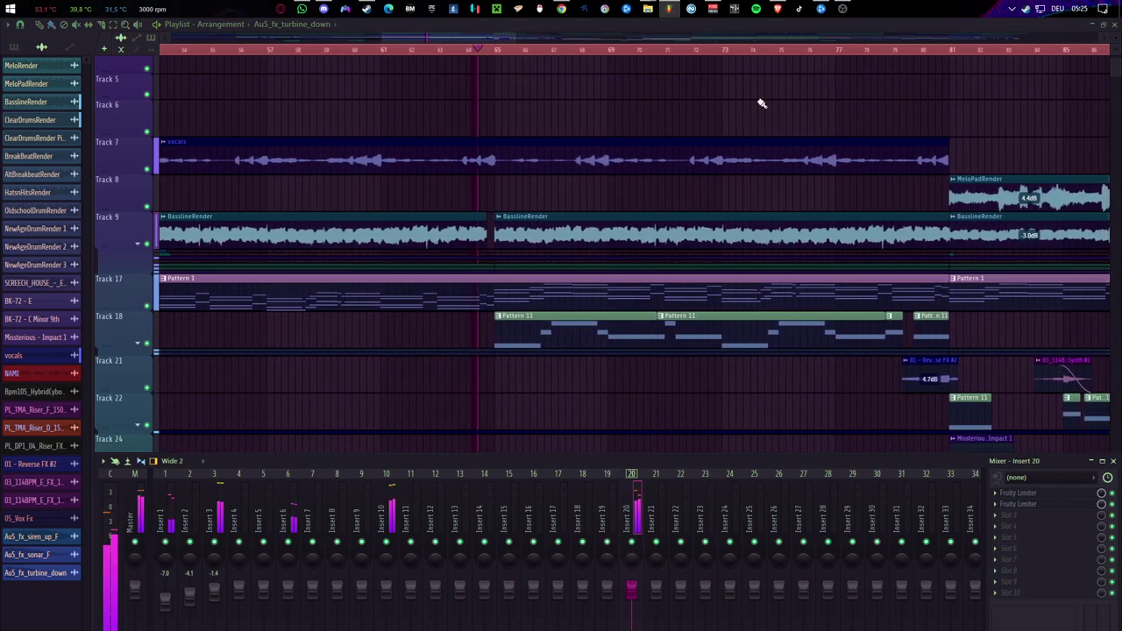
left_click(168, 504)
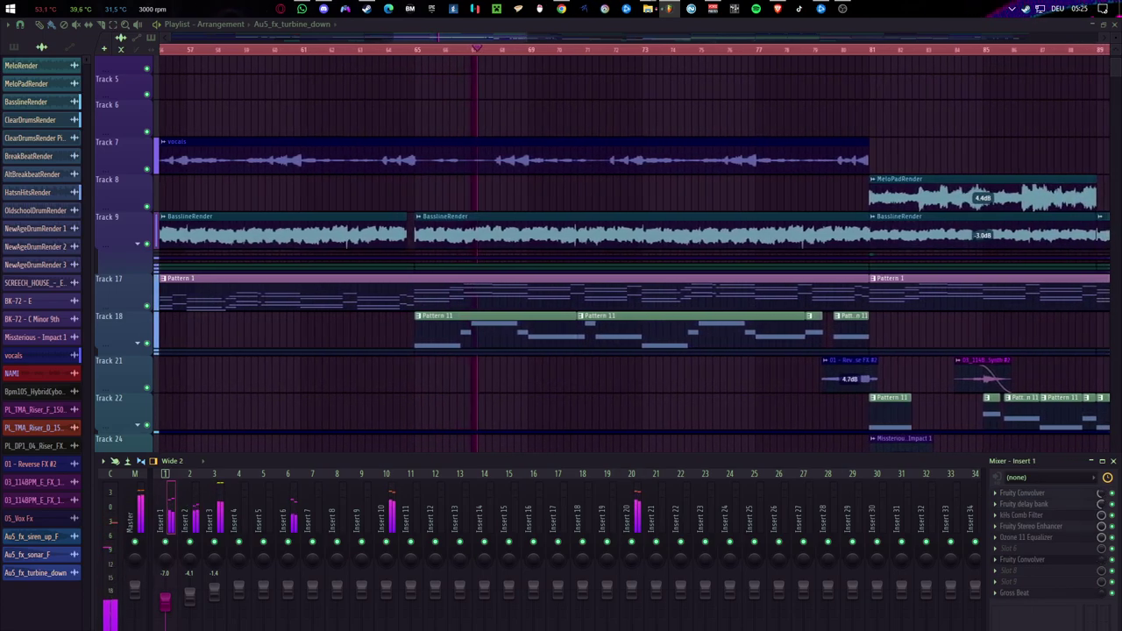
left_click(386, 517)
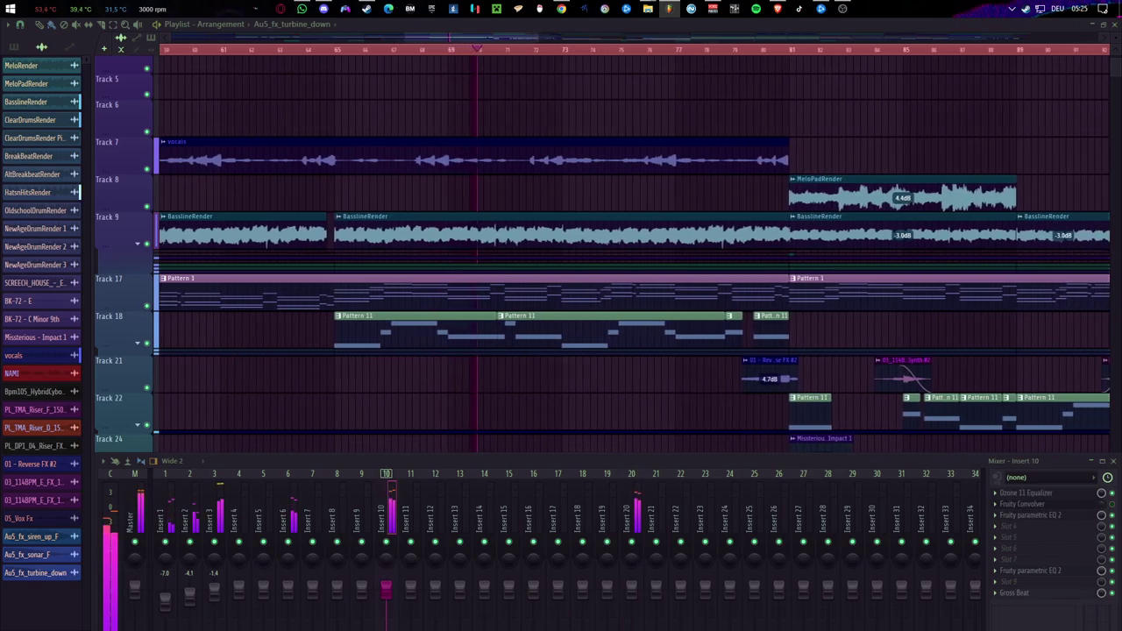
left_click(1030, 515)
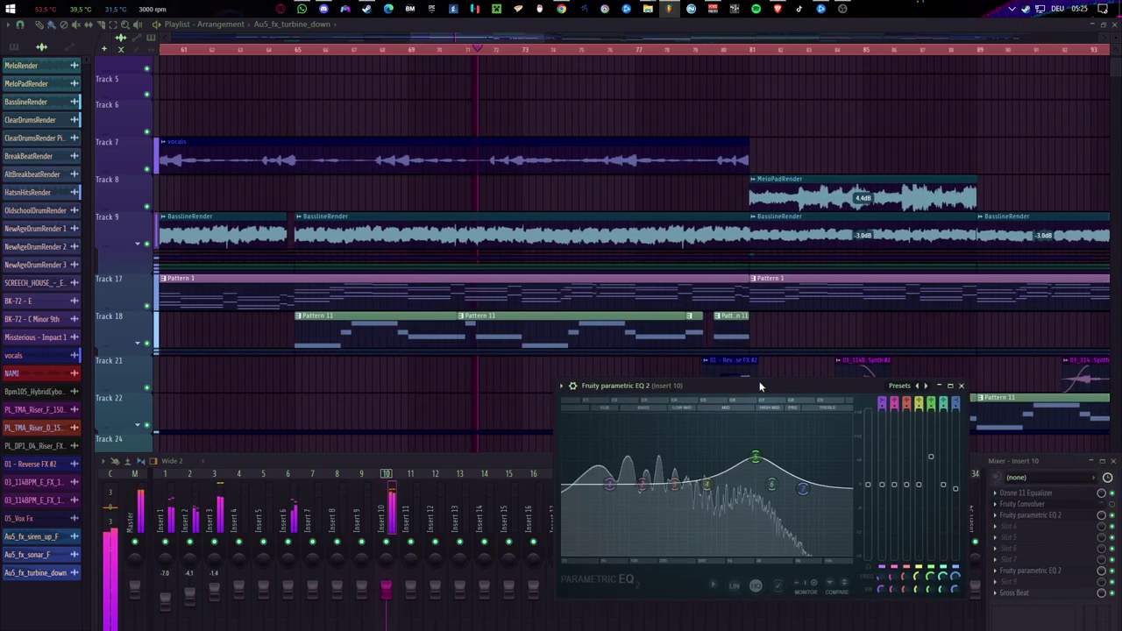
left_click(960, 386)
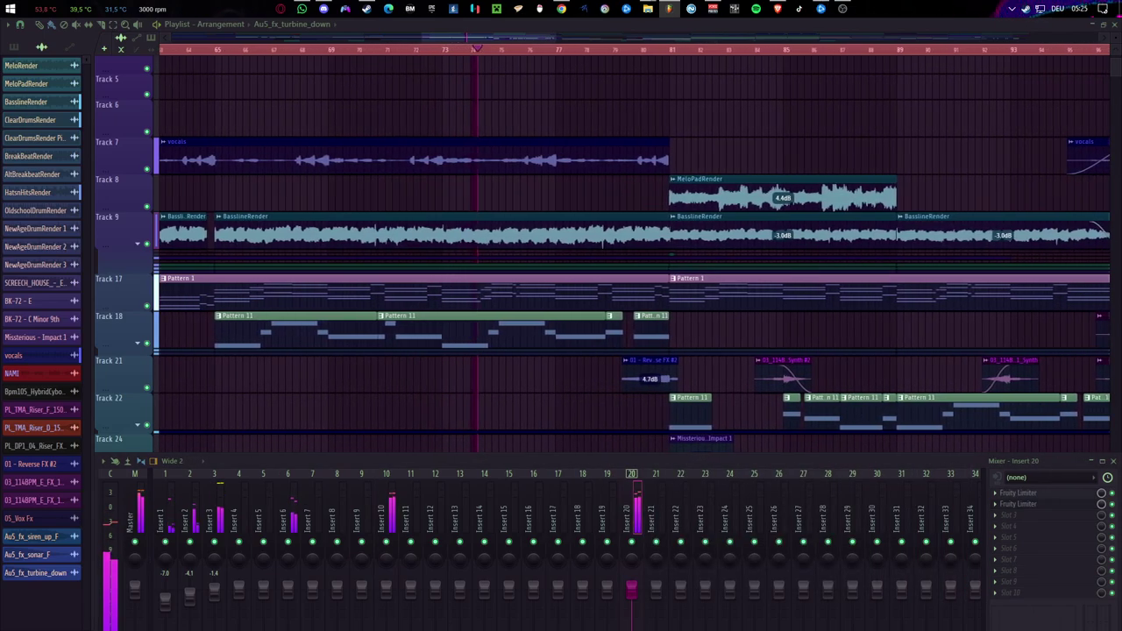
- Examine the effect chains of mixer Inserts 5, 4 and 3
left_click(263, 517)
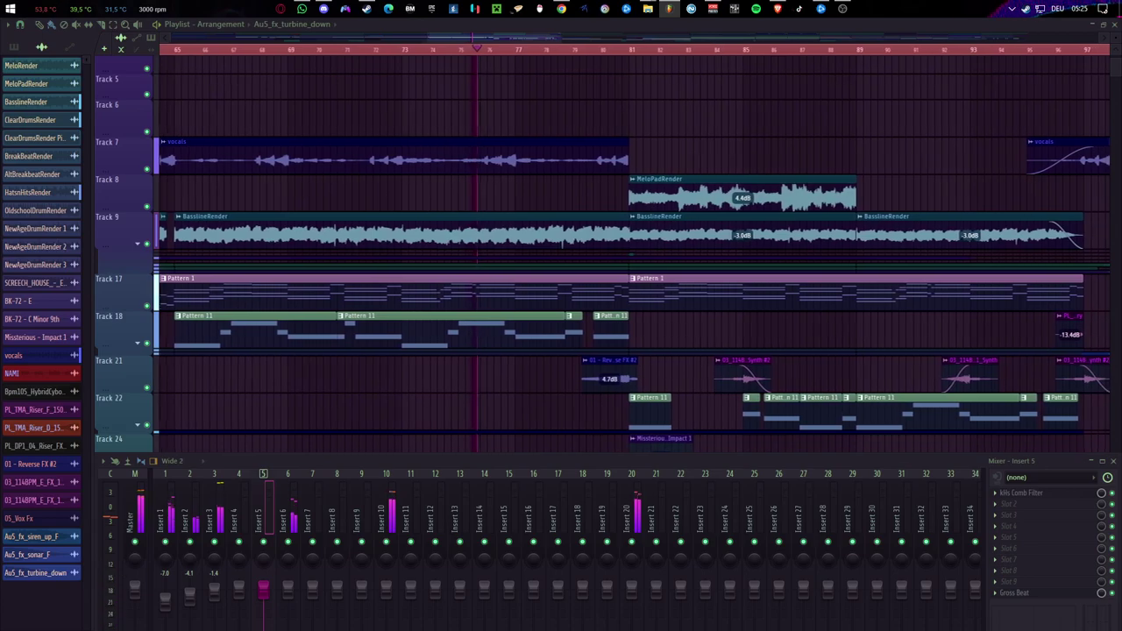
left_click(239, 517)
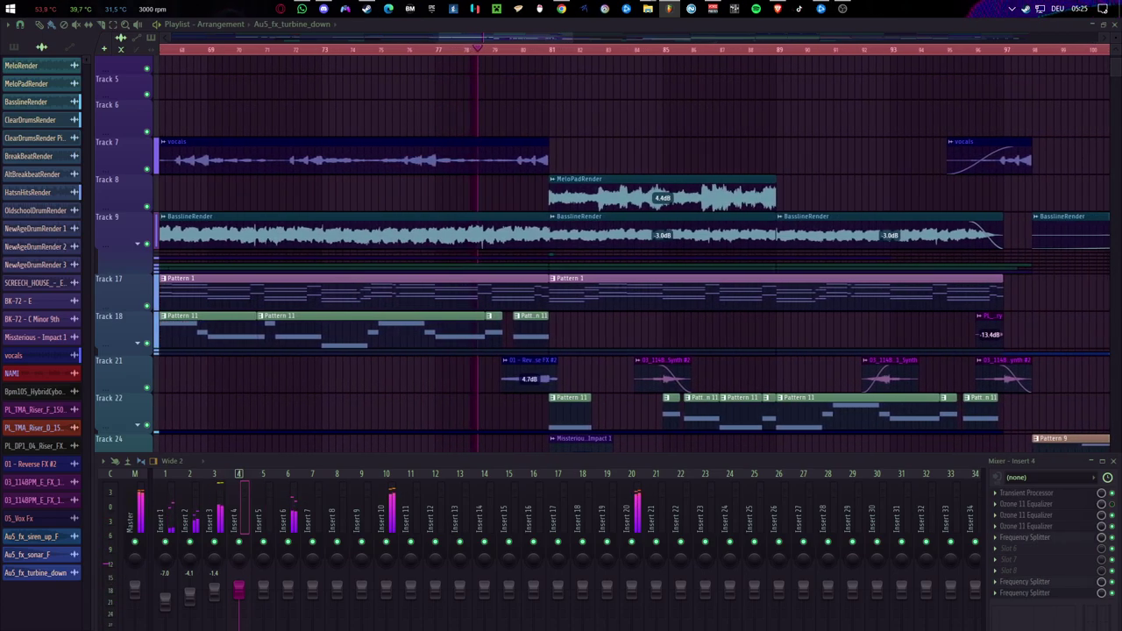
left_click(214, 517)
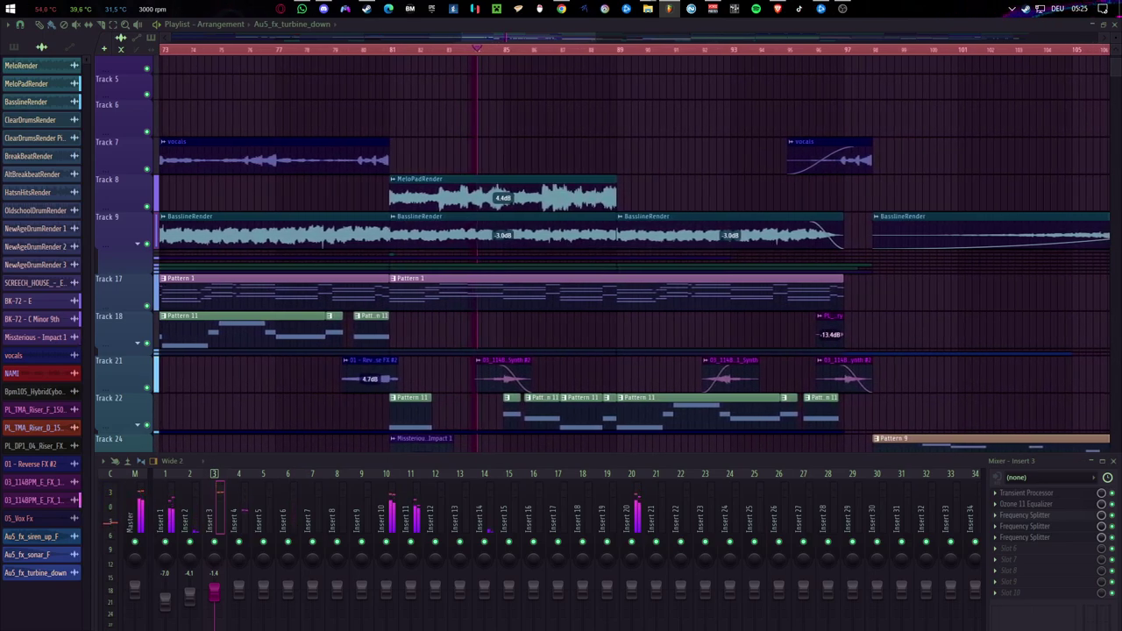
- Open two of Insert 3's Frequency Splitters and arrange their windows side by side
left_click(1024, 514)
left_click_drag(657, 366, 640, 416)
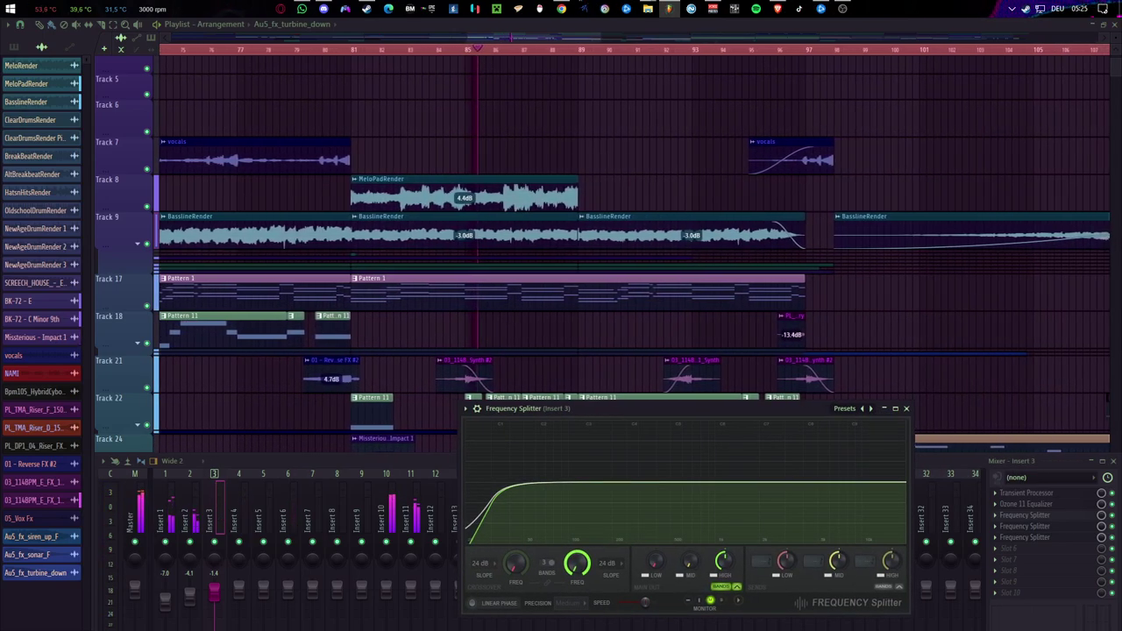
left_click(1024, 525)
left_click_drag(368, 382, 178, 421)
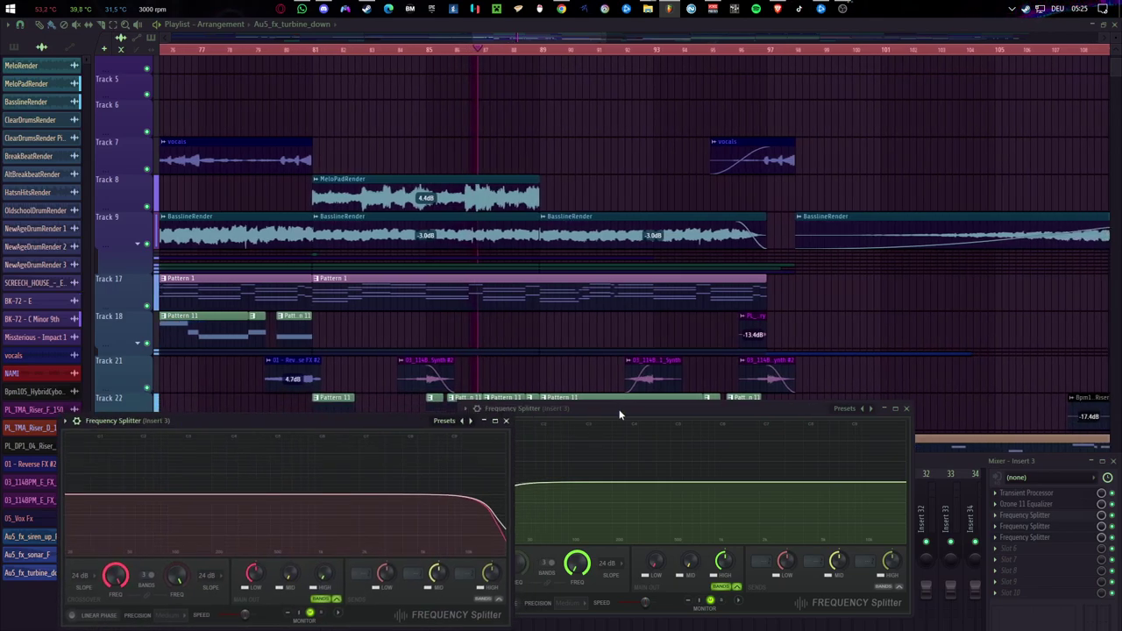
left_click_drag(692, 408, 777, 430)
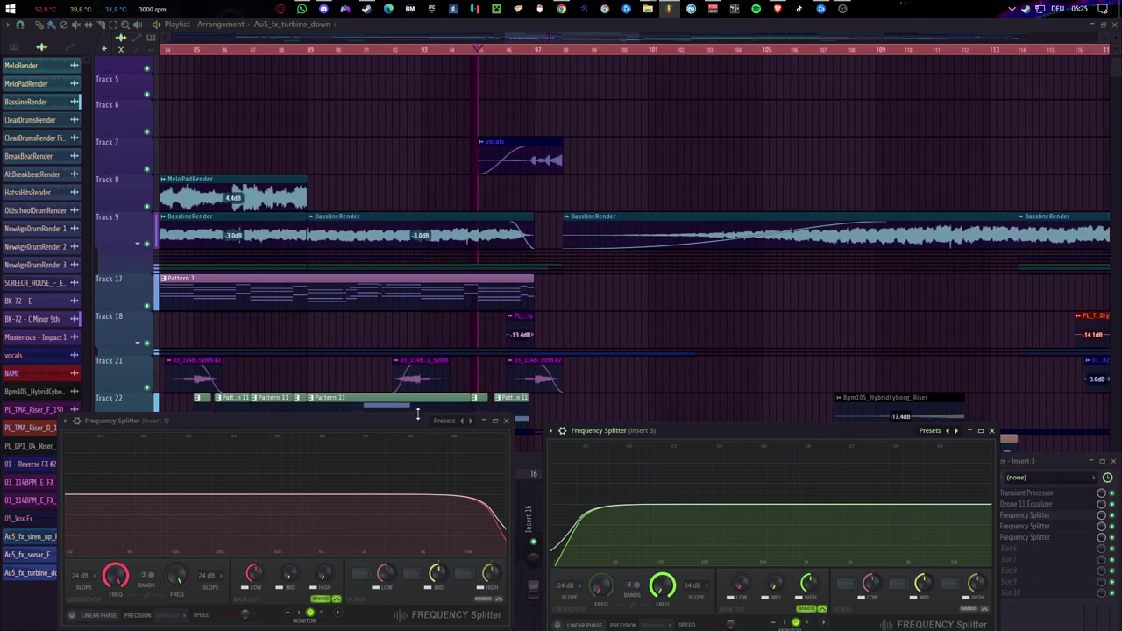
- Watch both Frequency Splitter curves during playback, repositioning their windows to uncover the playlist tracks
left_click_drag(412, 415, 563, 473)
left_click_drag(727, 436, 772, 379)
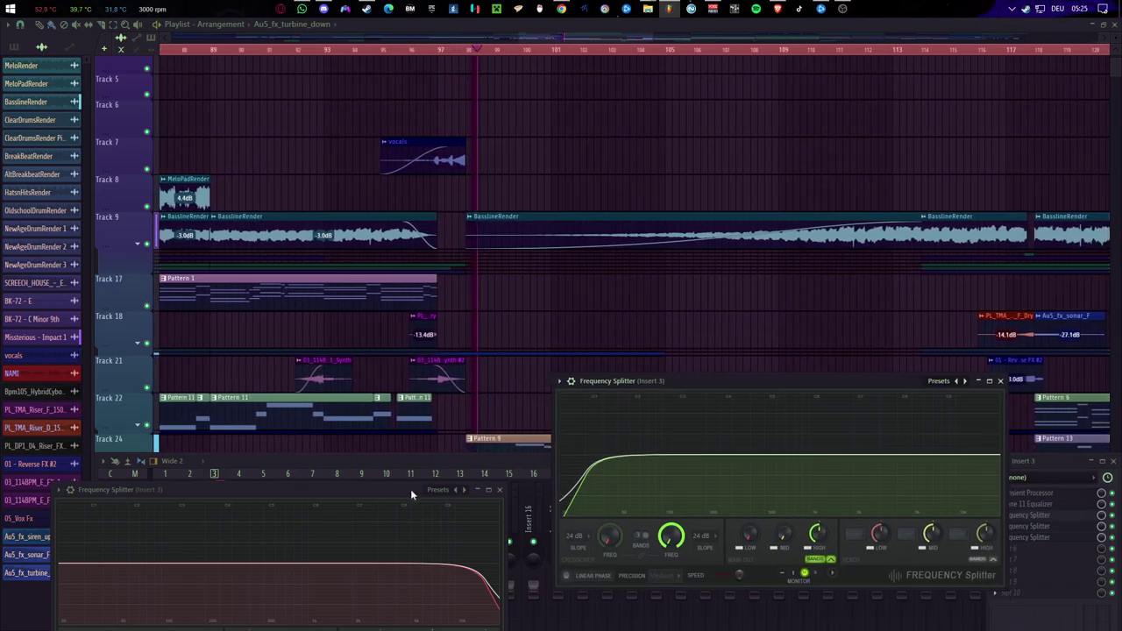
left_click_drag(411, 489, 419, 417)
left_click_drag(726, 378, 724, 417)
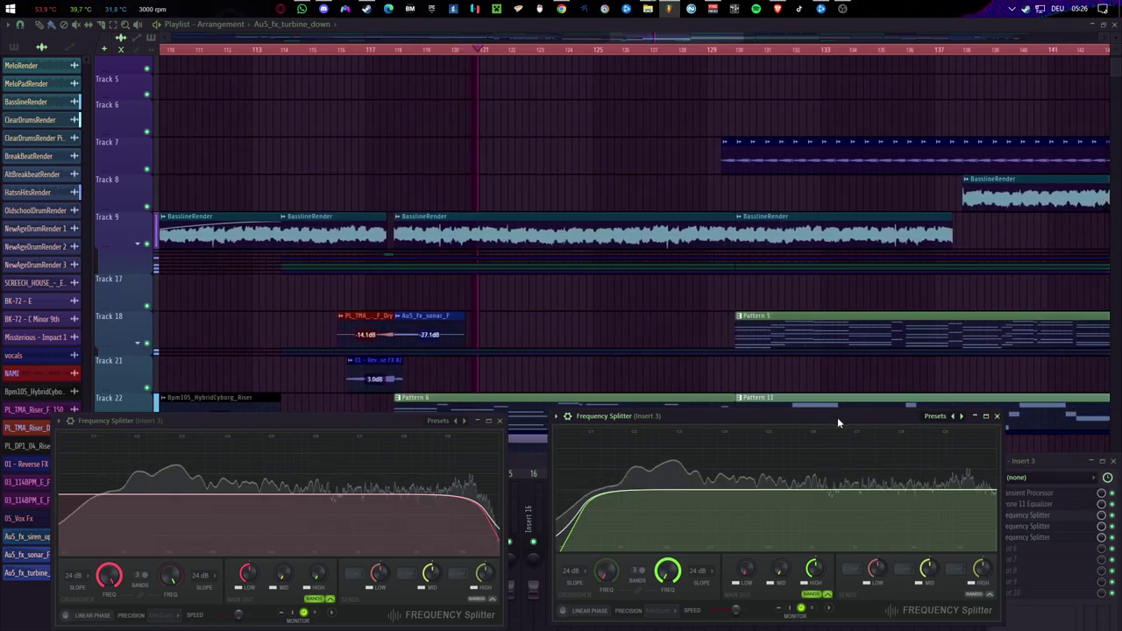
left_click_drag(837, 417, 848, 472)
left_click_drag(411, 420, 387, 477)
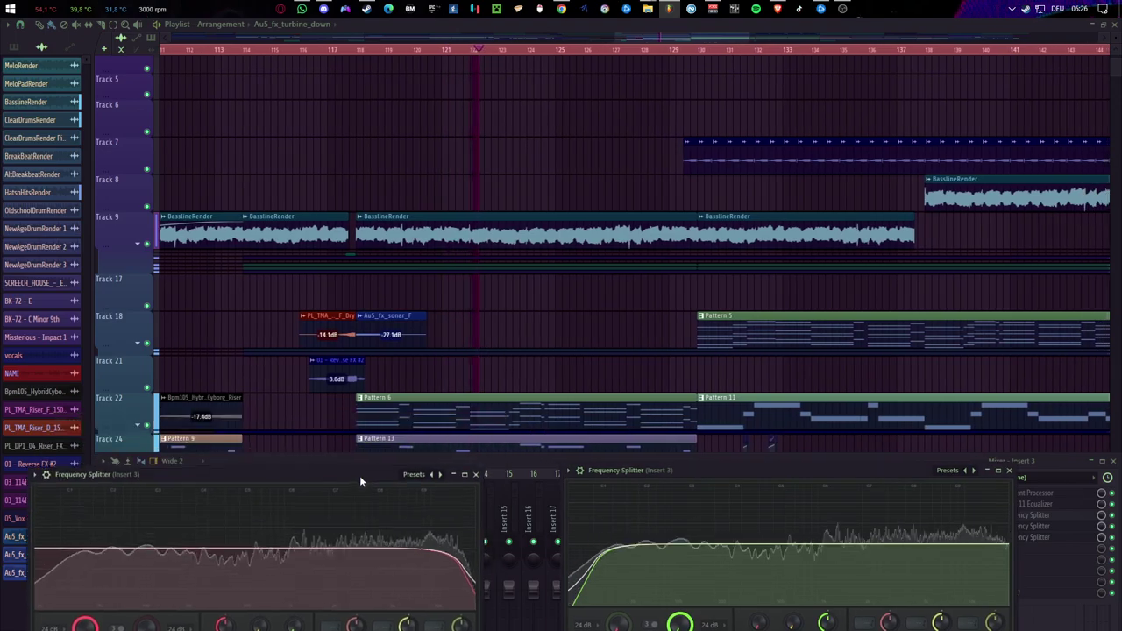
- Bring the drum tracks into view and close both Frequency Splitter windows
scroll(824, 369, "down", 6)
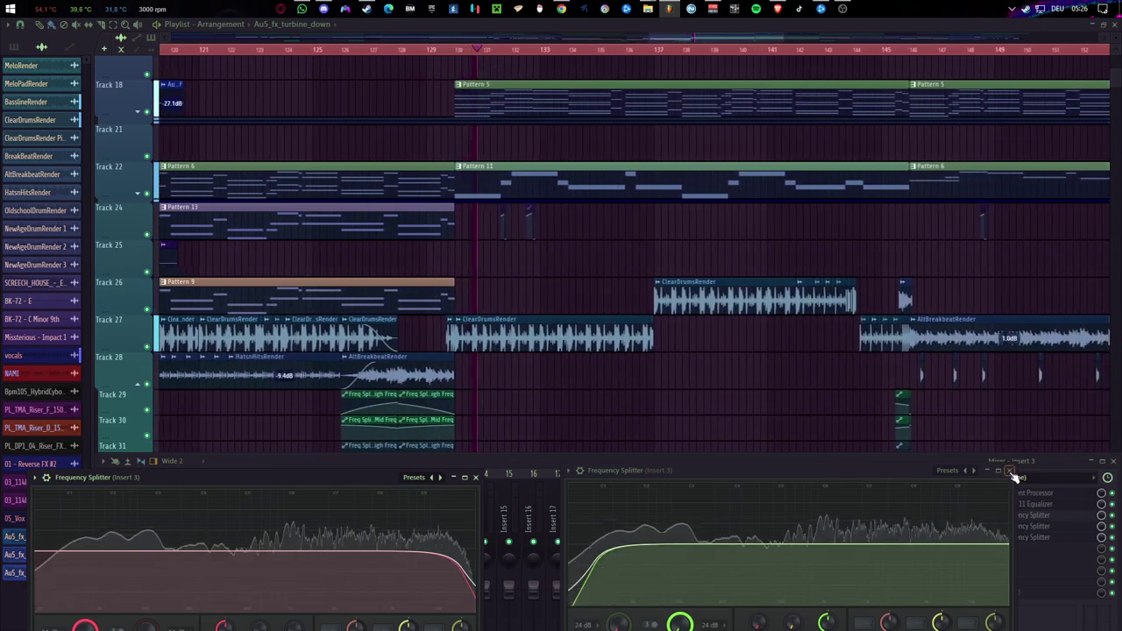
left_click(1009, 471)
left_click(476, 477)
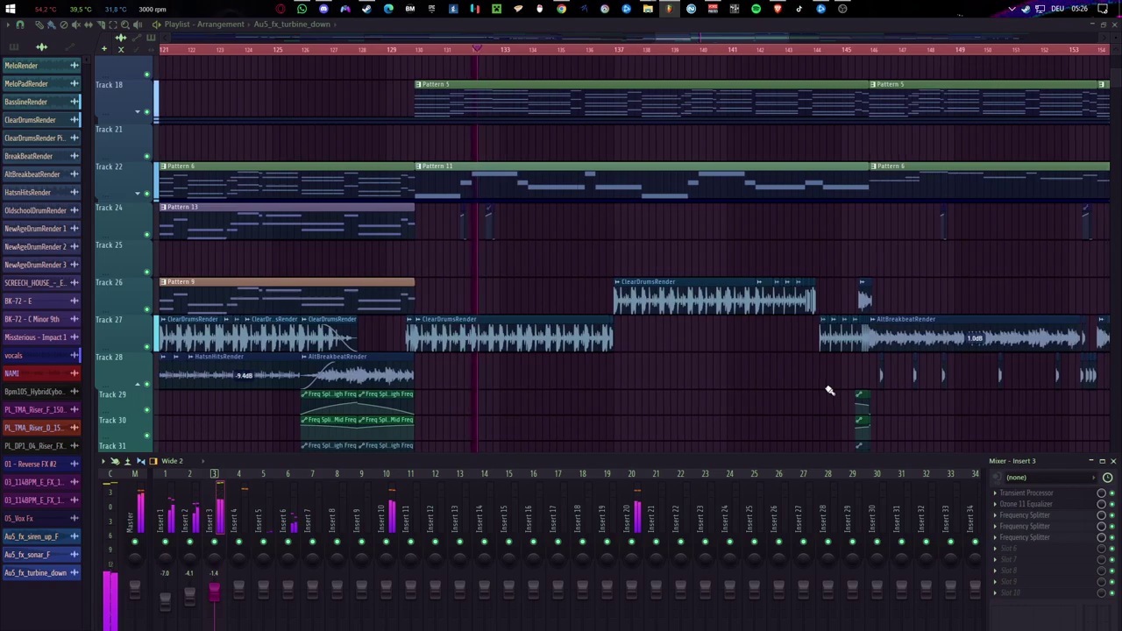
- Examine the drum, pattern, bassline and melody clips across the playlist tracks as the song plays on
scroll(828, 389, "down", 2)
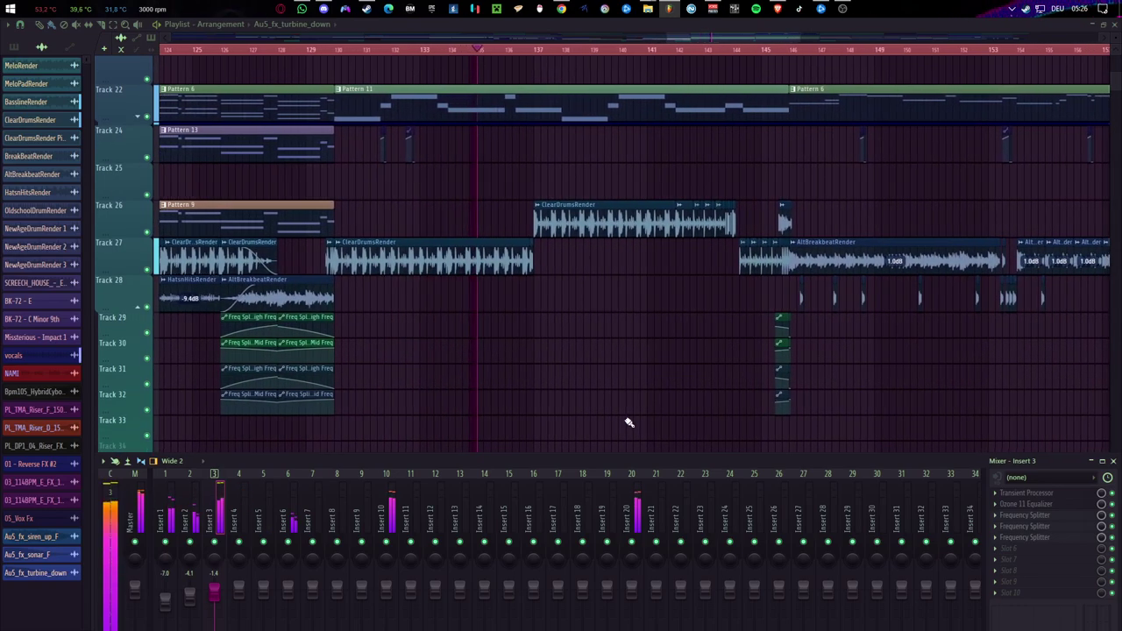
scroll(629, 423, "up", 3)
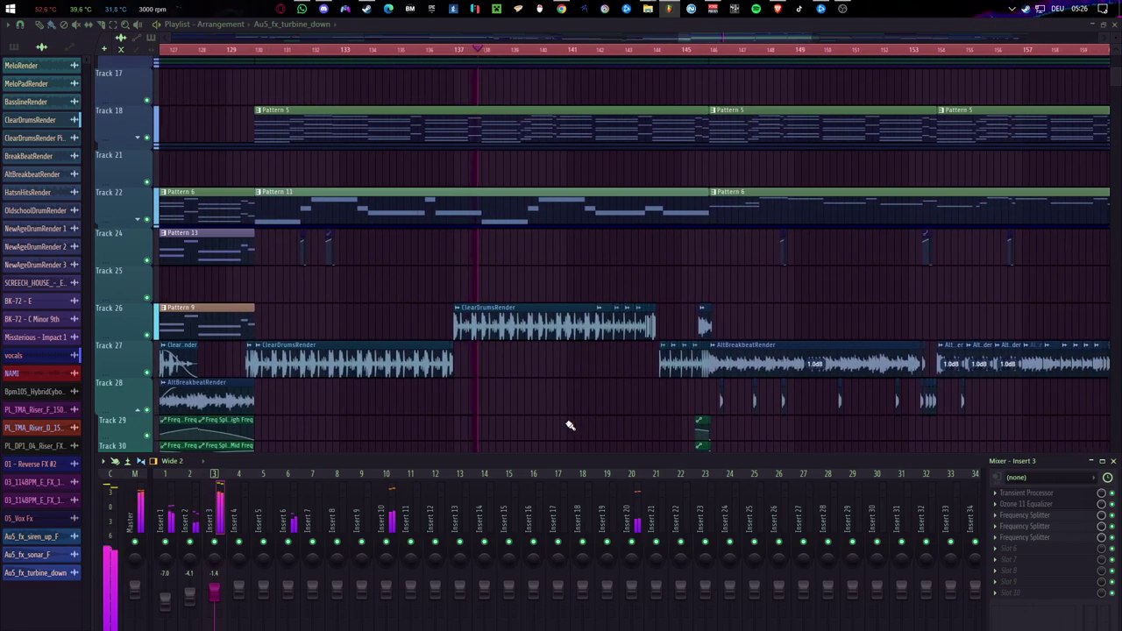
scroll(569, 426, "up", 1)
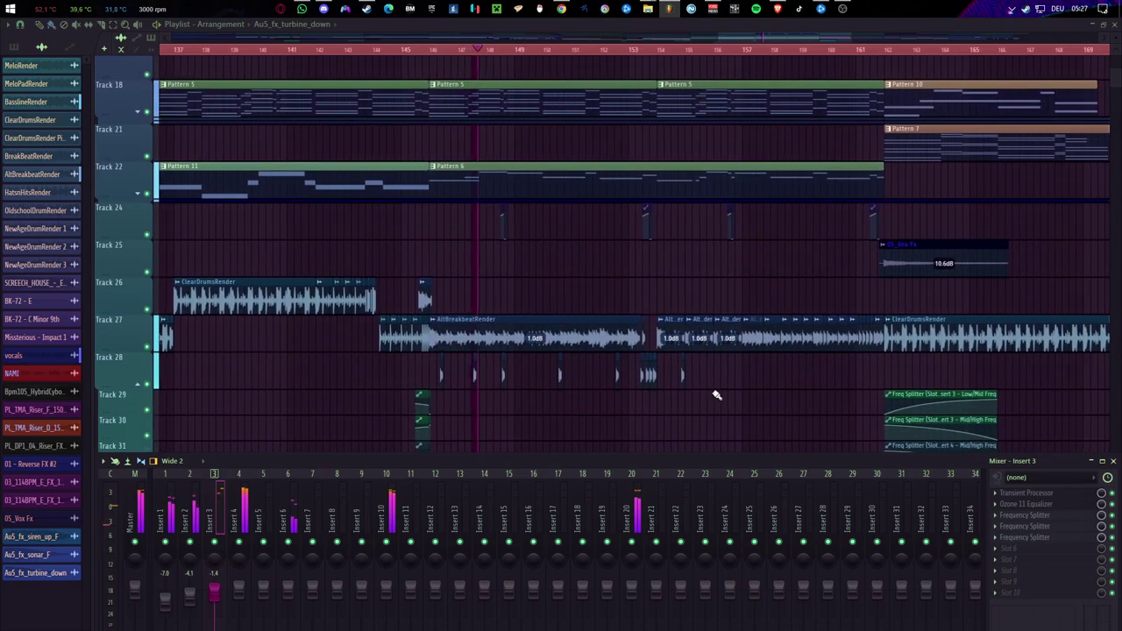
scroll(716, 396, "up", 2)
scroll(701, 345, "up", 2)
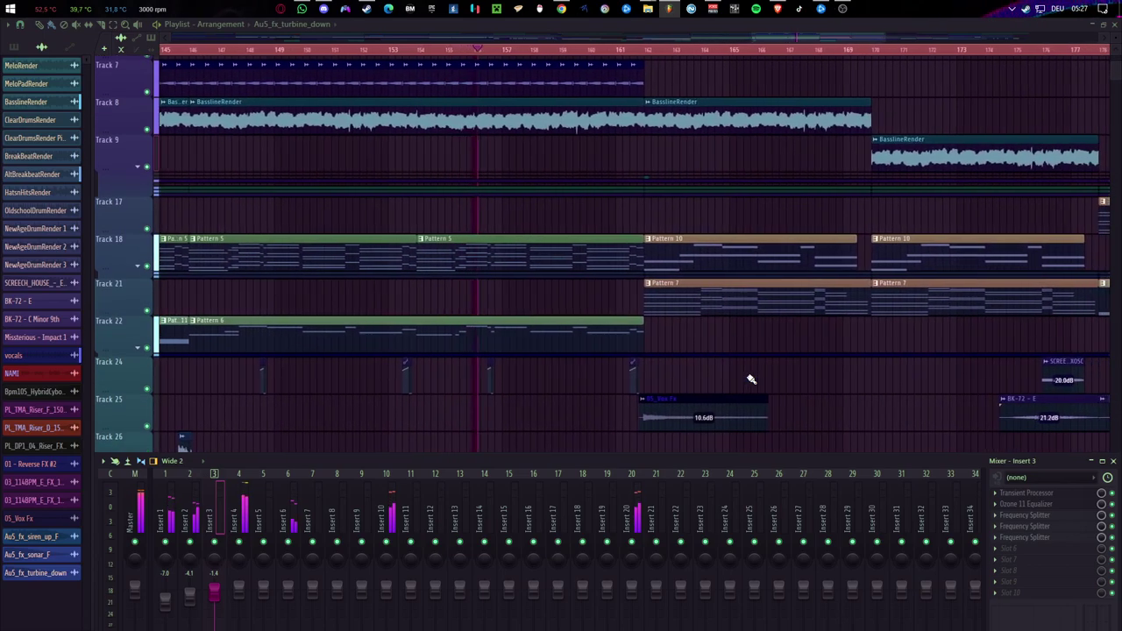
scroll(751, 379, "down", 3)
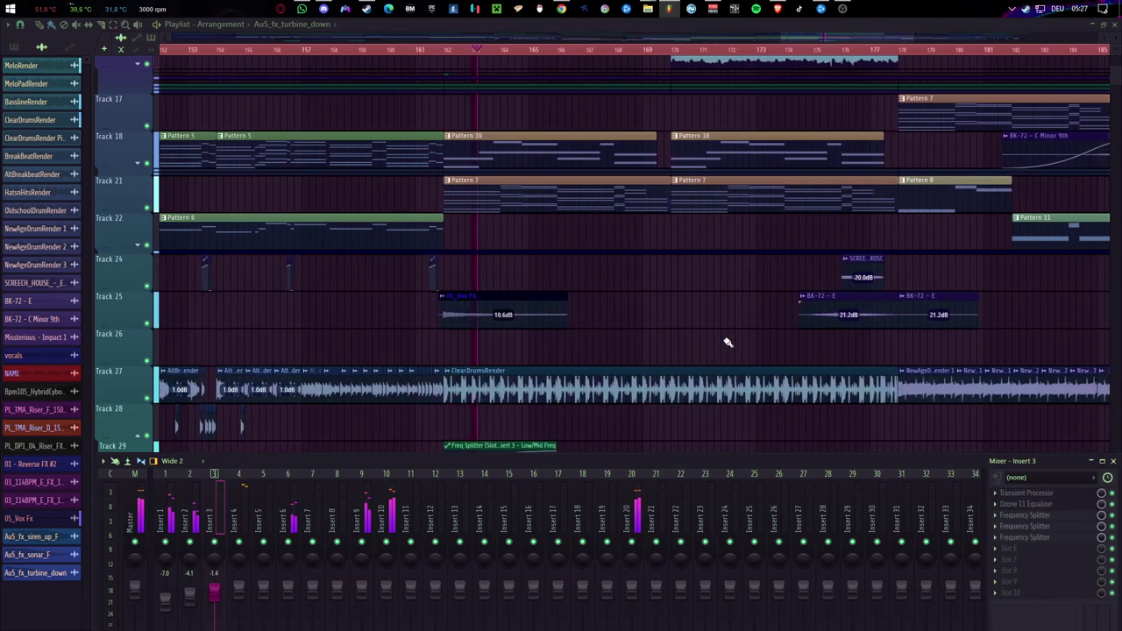
scroll(725, 343, "up", 5)
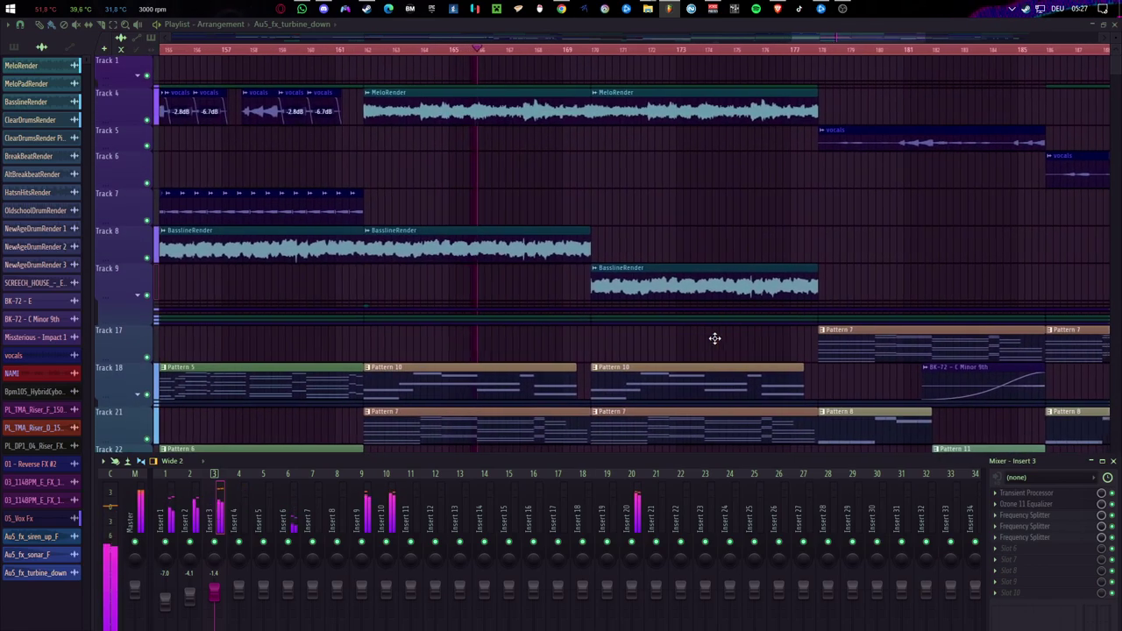
scroll(714, 338, "down", 2)
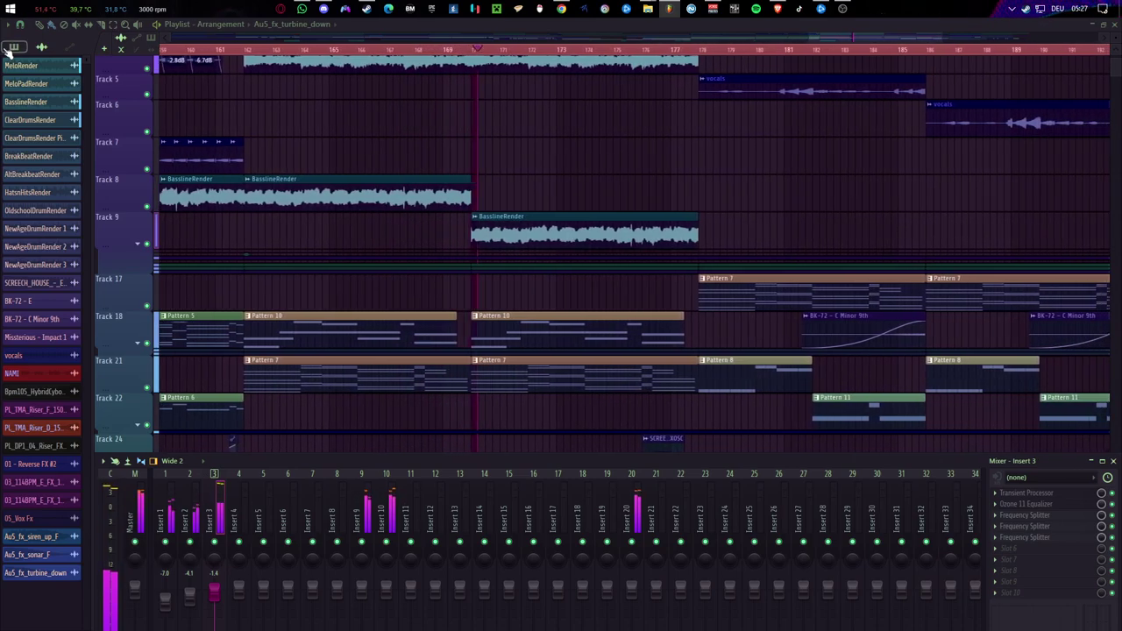
- Hide the mixer, inspect the playing patterns' notes in the channel rack, and return to the full playlist
key("F9")
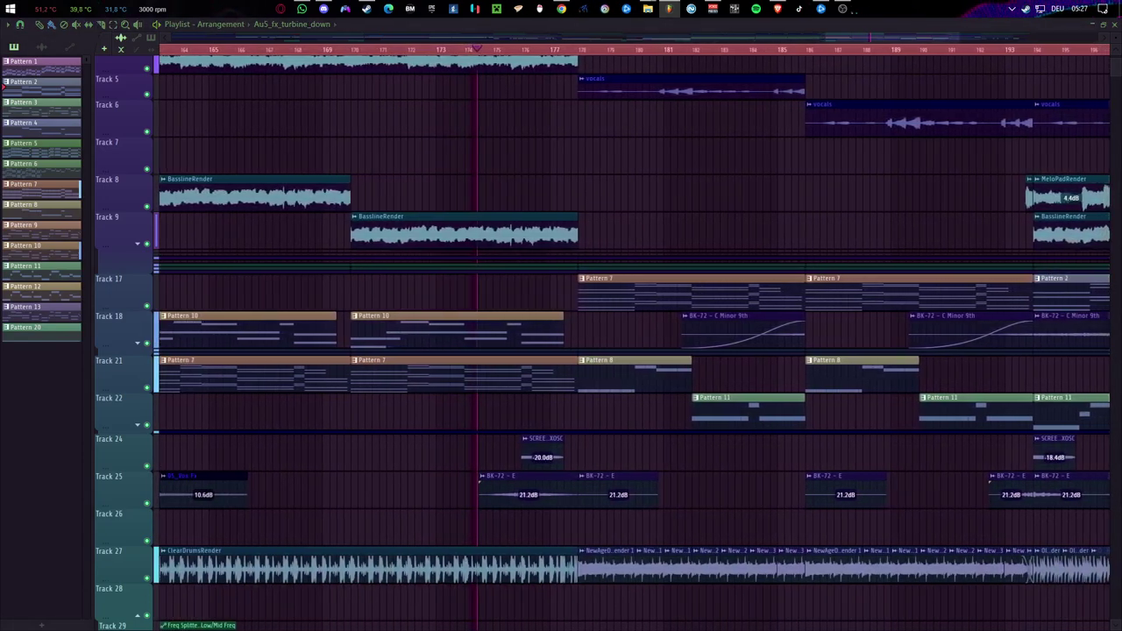
key("F6")
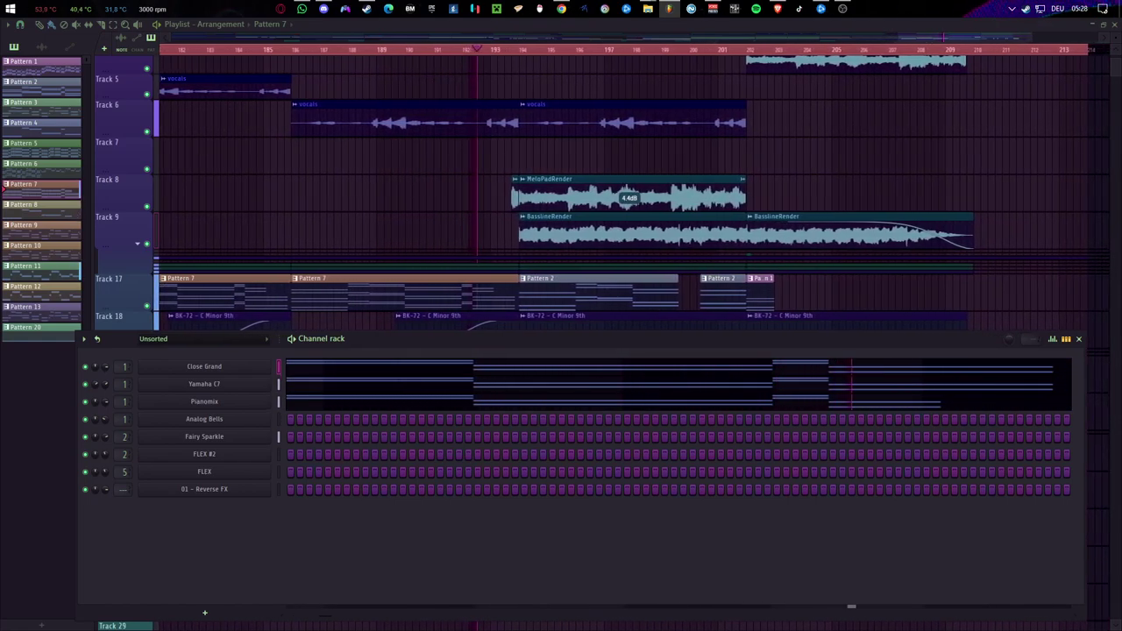
left_click_drag(873, 336, 894, 350)
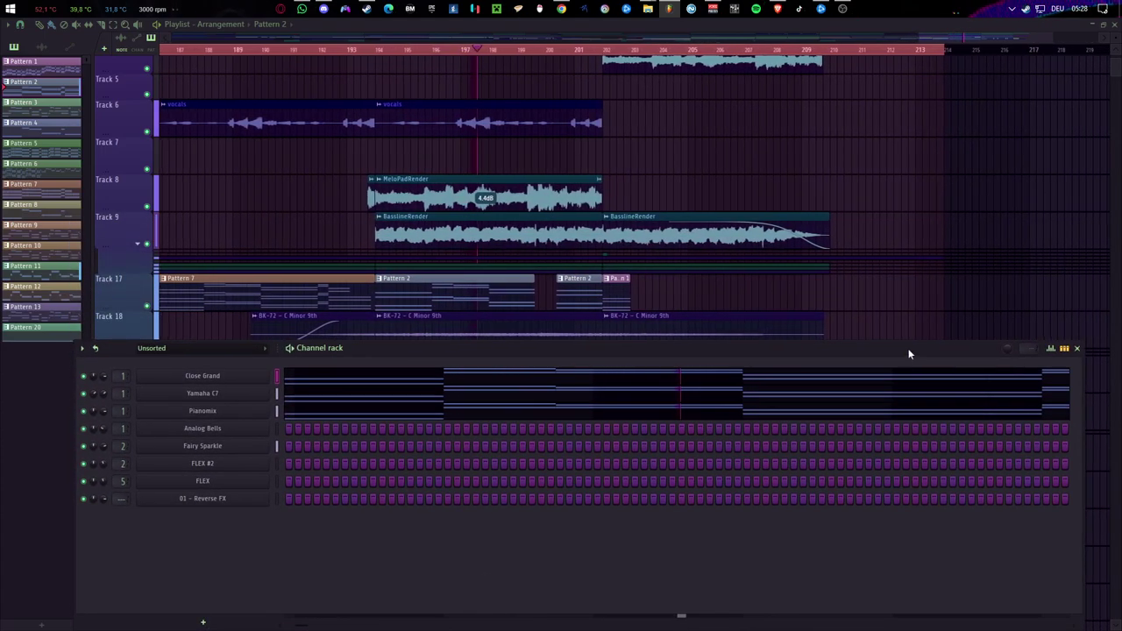
left_click(1079, 350)
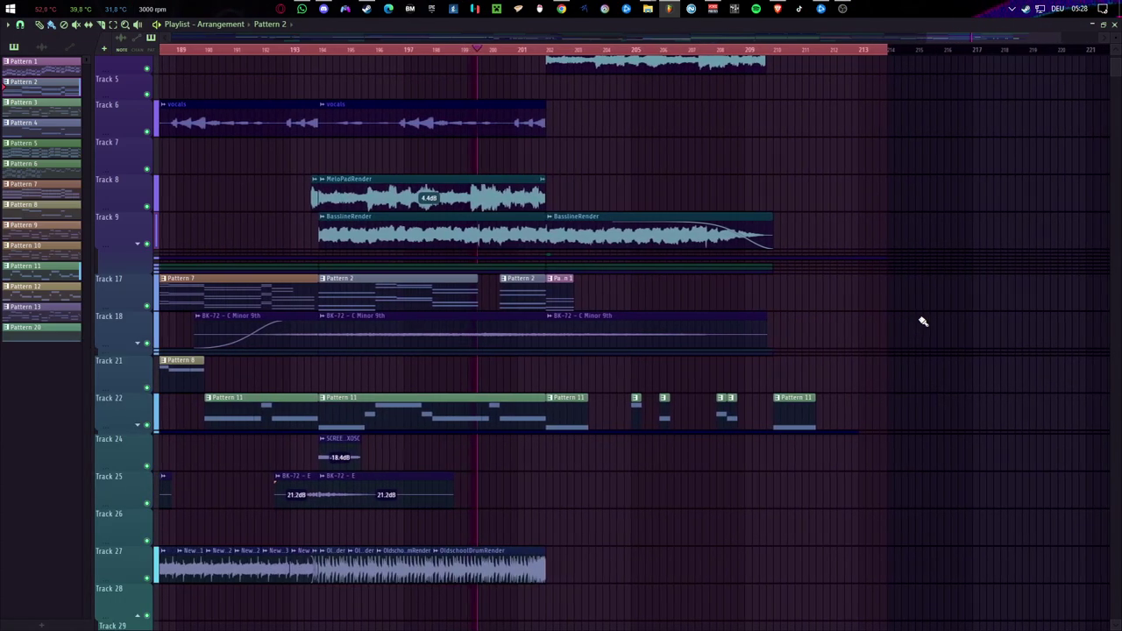
scroll(923, 321, "up", 1)
scroll(923, 321, "up", 2)
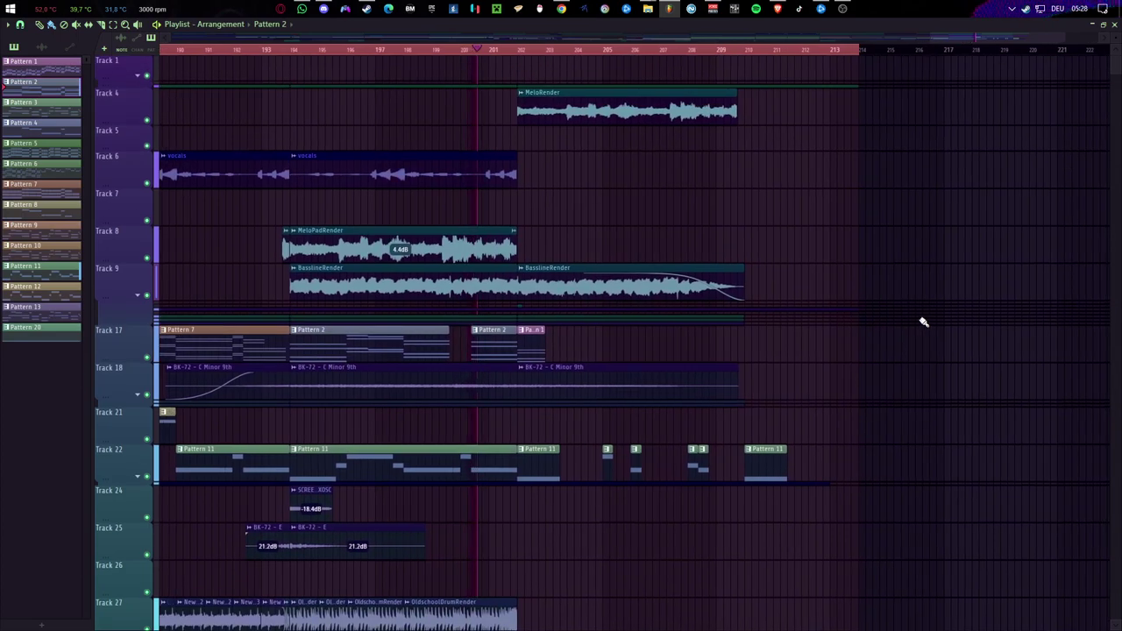